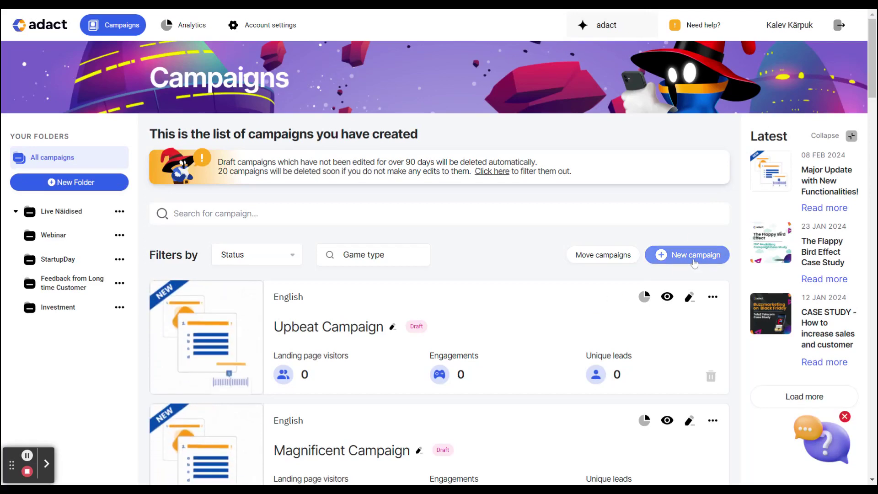
Create a new Trivia Builder campaign using the default settings.
{"action": "left_click", "coordinate": [694, 264]}
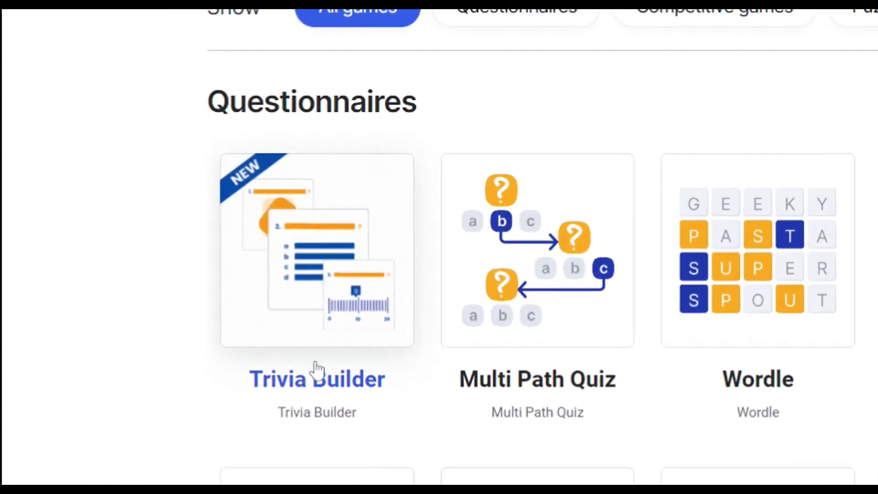
{"action": "left_click", "coordinate": [314, 263]}
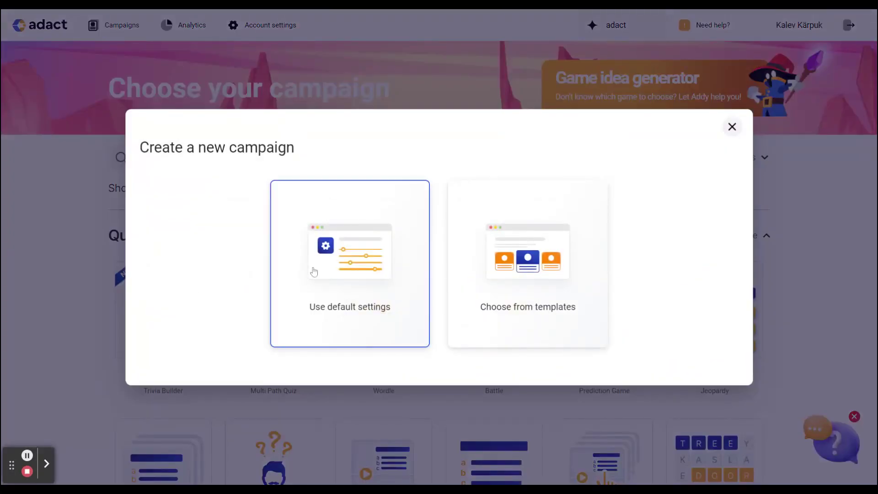
{"action": "left_click", "coordinate": [315, 273]}
{"action": "left_click", "coordinate": [544, 332]}
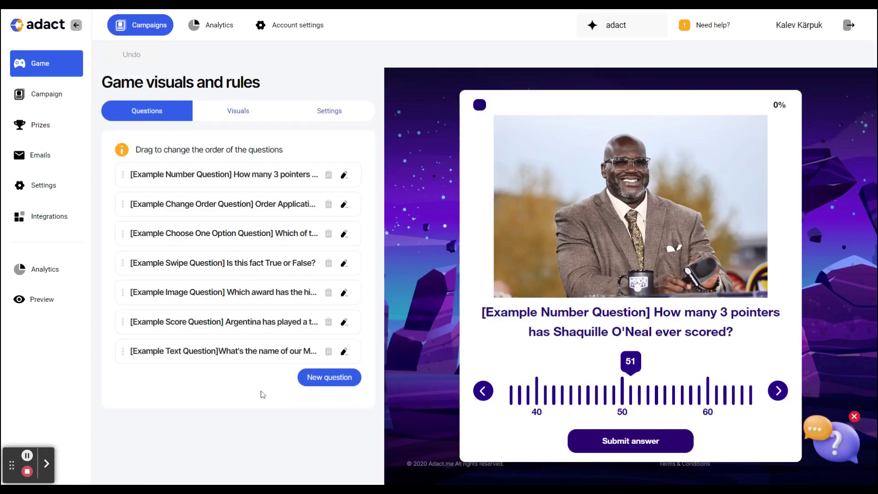
Start adding a new question from the Game > Questions editor.
{"action": "left_click", "coordinate": [334, 377]}
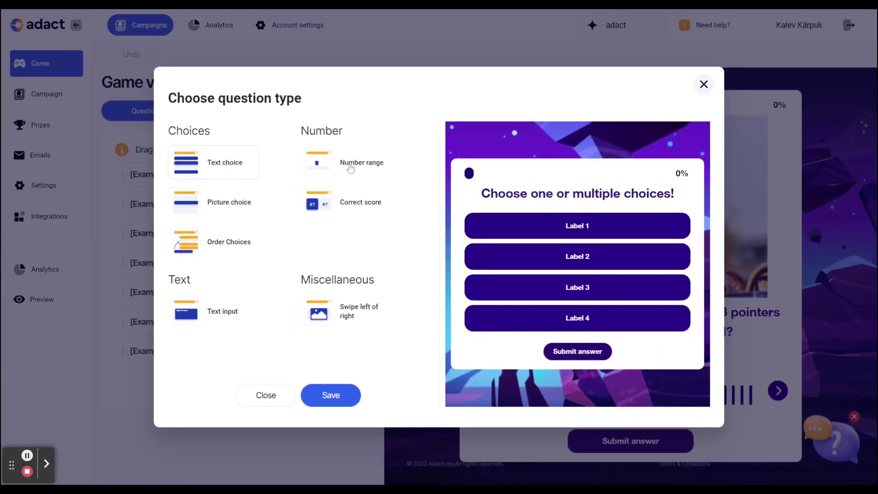
Preview the Number range, Correct score and Order Choices question types.
{"action": "left_click", "coordinate": [372, 169]}
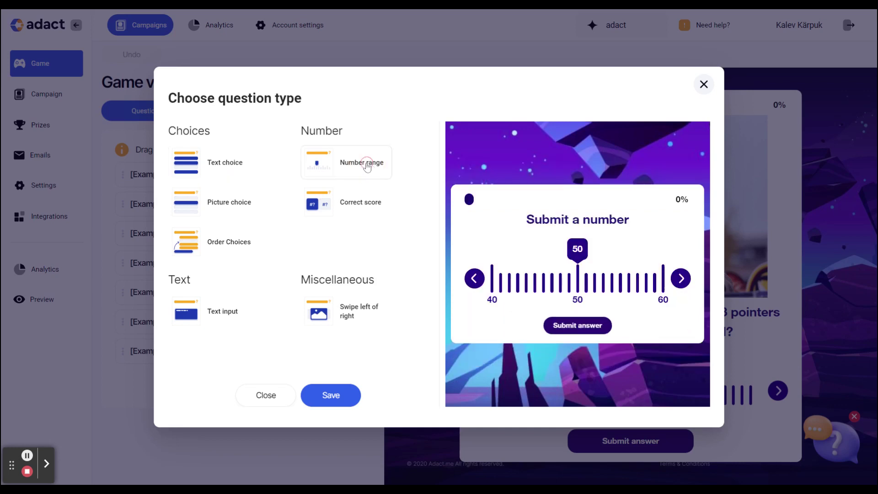
{"action": "left_click", "coordinate": [526, 278]}
{"action": "left_click", "coordinate": [683, 281]}
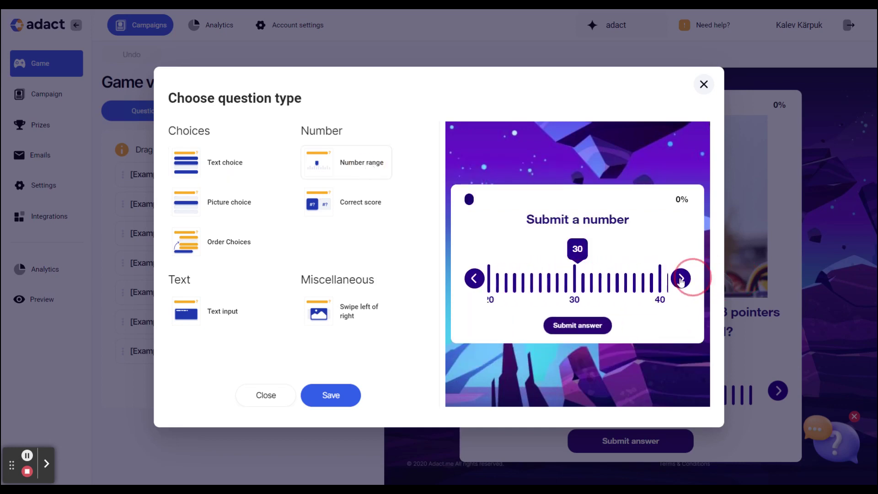
{"action": "left_click", "coordinate": [329, 210]}
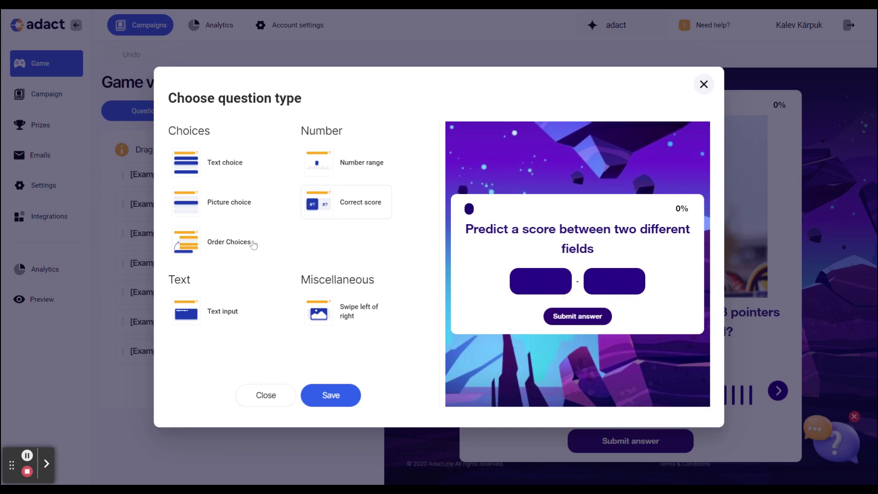
{"action": "left_click", "coordinate": [228, 242]}
{"action": "left_click_drag", "start_coordinate": [586, 227], "coordinate": [589, 272]}
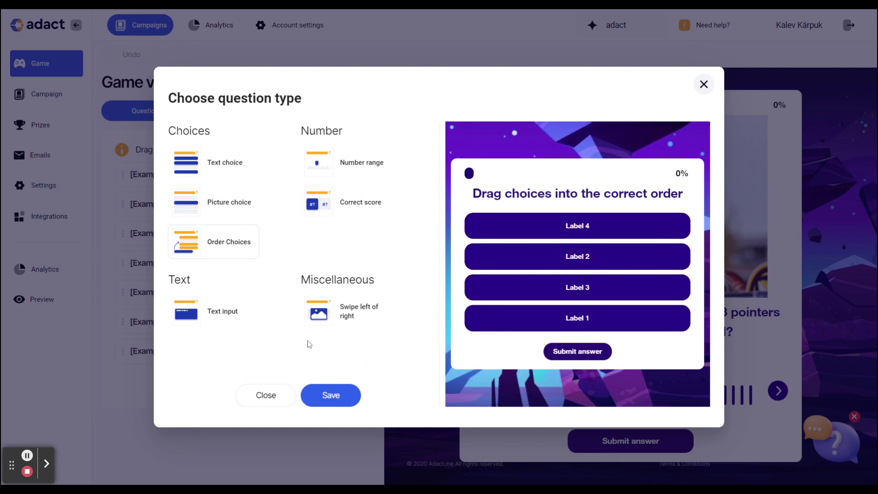
Preview Swipe, Picture choice and Text input, then settle on Text choice.
{"action": "left_click", "coordinate": [333, 315]}
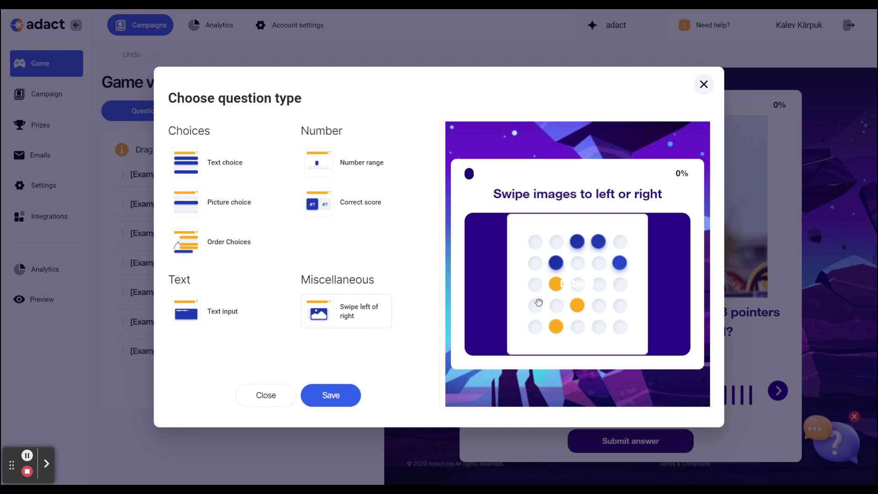
{"action": "left_click_drag", "start_coordinate": [526, 304], "coordinate": [425, 316]}
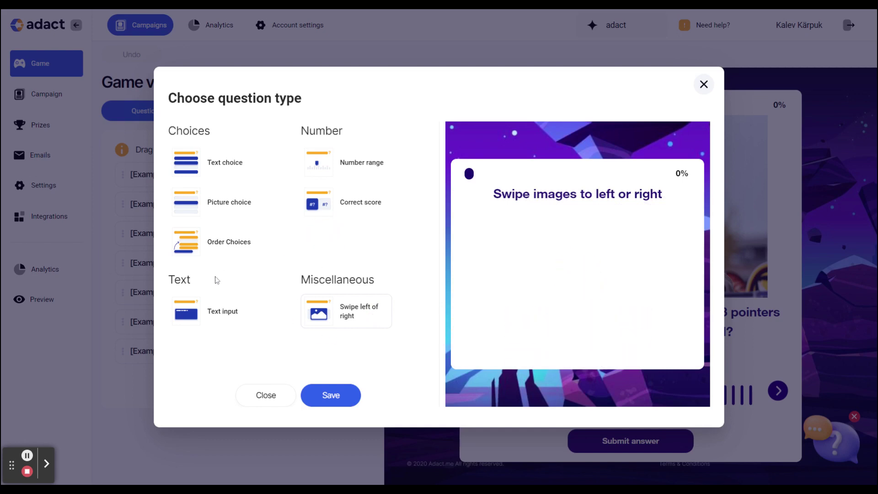
{"action": "left_click", "coordinate": [224, 214]}
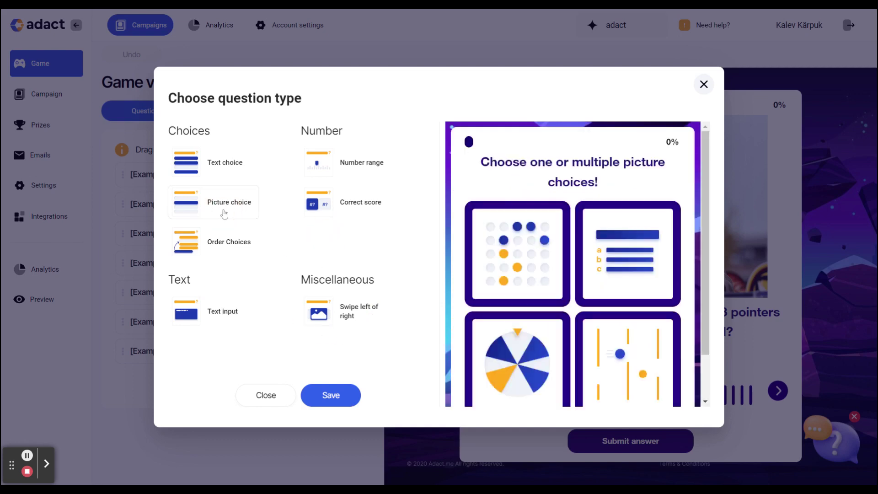
{"action": "left_click", "coordinate": [219, 317]}
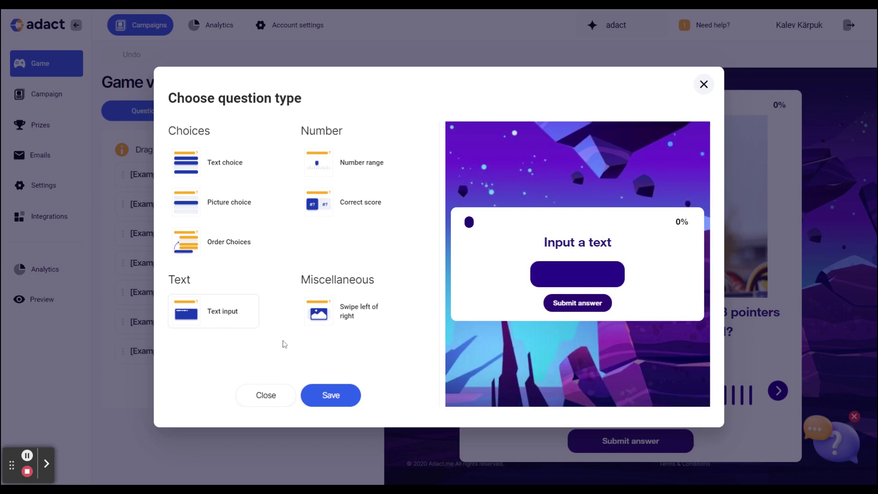
{"action": "left_click", "coordinate": [256, 168]}
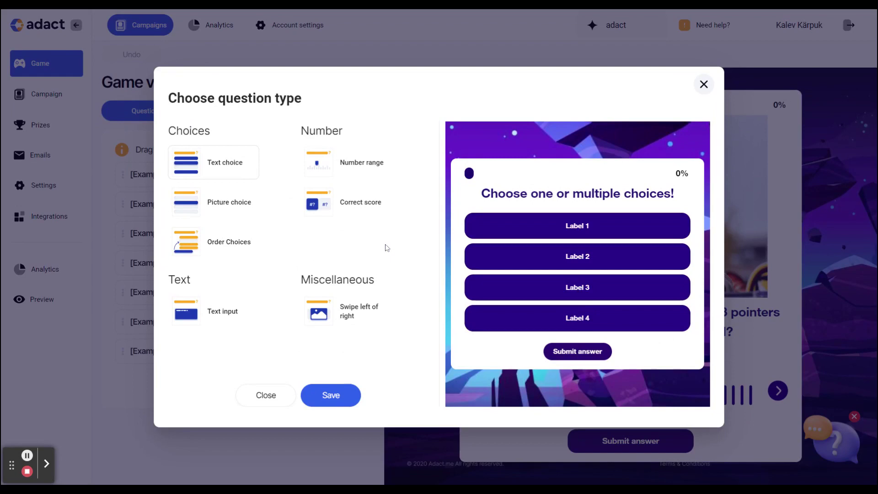
{"action": "left_click", "coordinate": [326, 395]}
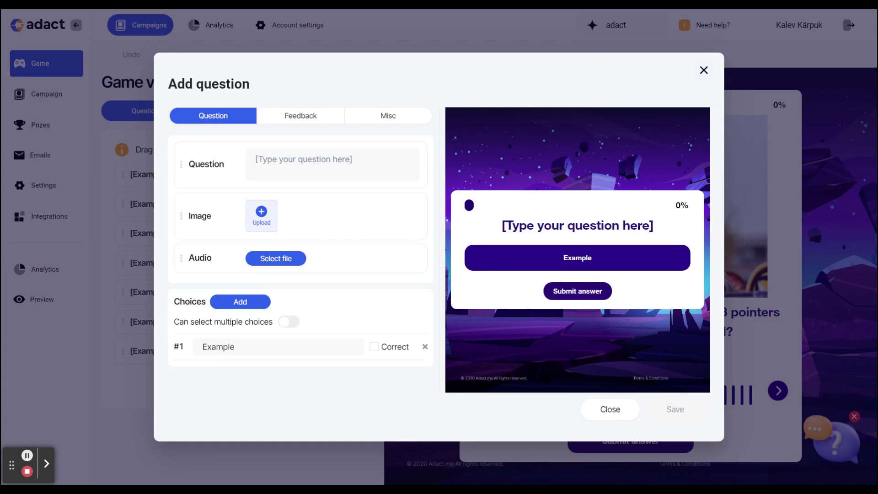
Enter 'Question to ask' as the question and upload an image placed above it.
{"action": "left_click", "coordinate": [257, 159]}
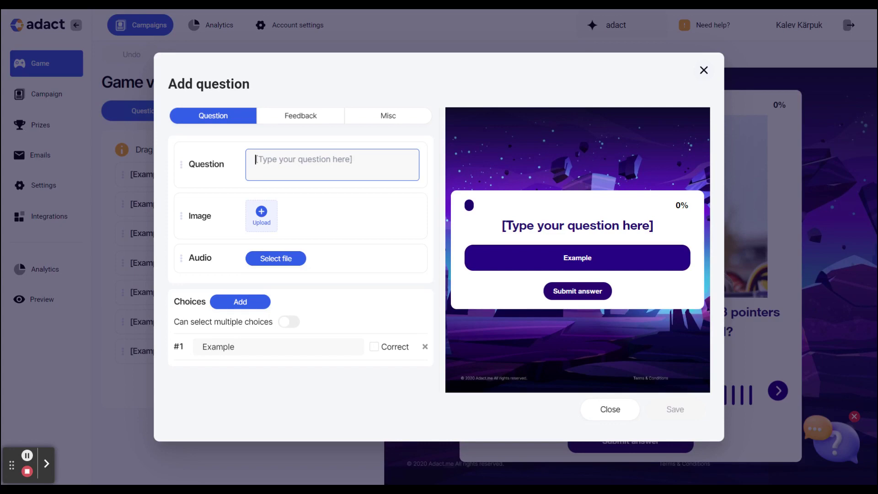
{"action": "type", "text": "Question to ask"}
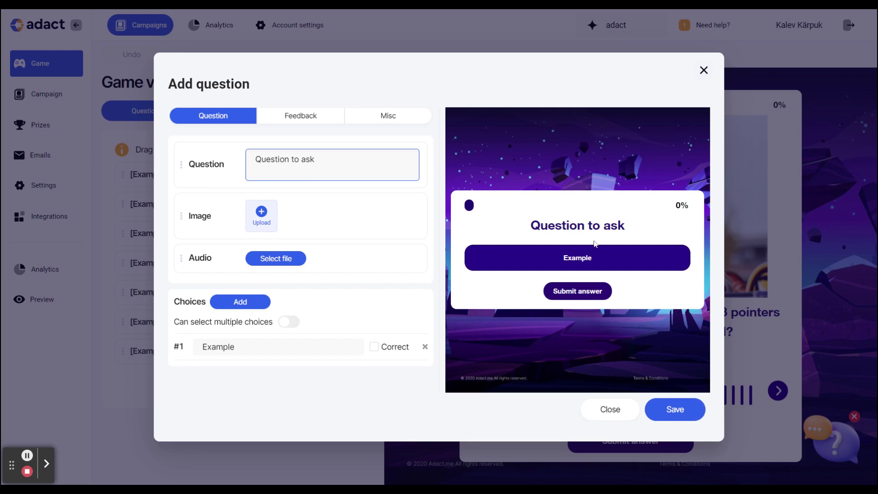
{"action": "left_click", "coordinate": [268, 221]}
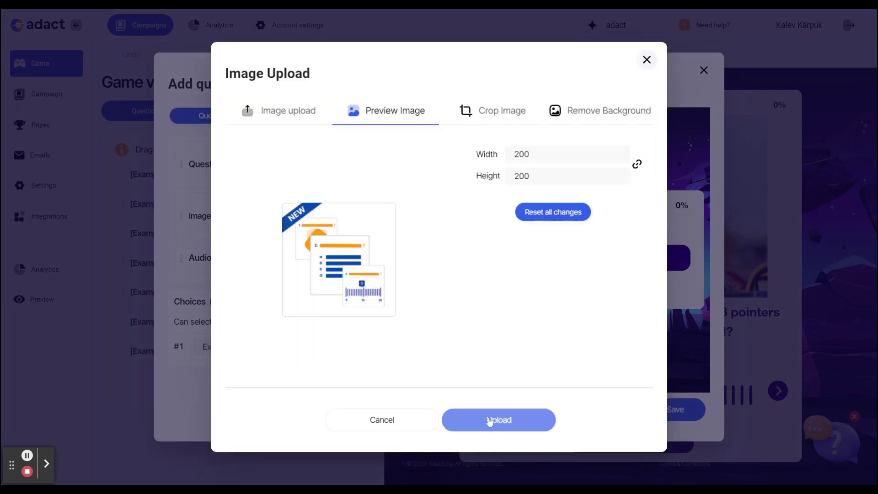
{"action": "left_click", "coordinate": [488, 418]}
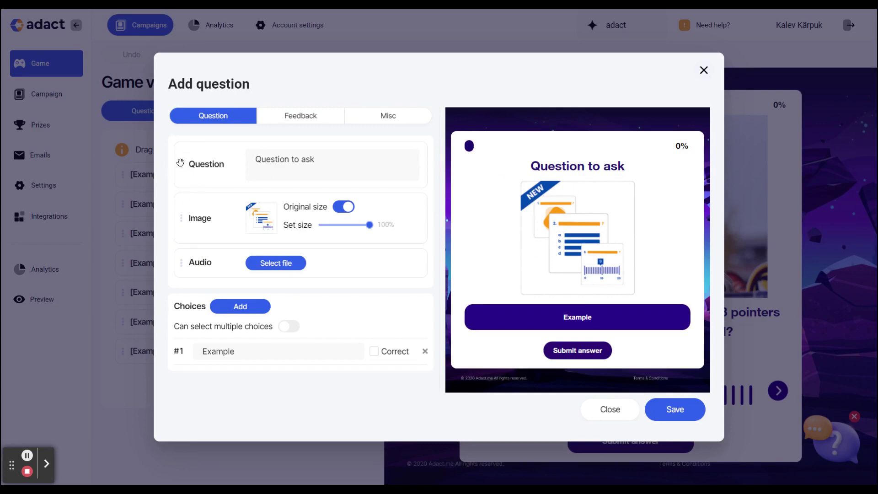
{"action": "left_click_drag", "start_coordinate": [180, 165], "coordinate": [177, 246]}
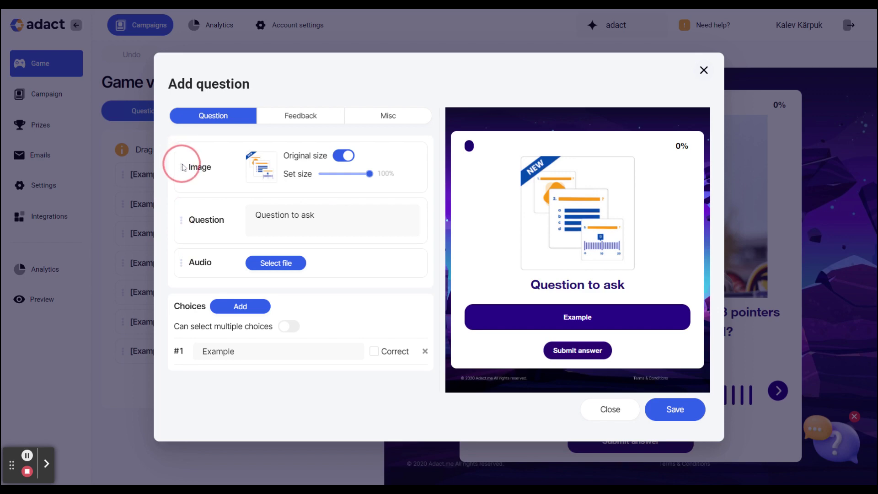
Add two more example choices and mark choices #1 and #2 as correct.
{"action": "left_click_drag", "start_coordinate": [181, 165], "coordinate": [184, 257]}
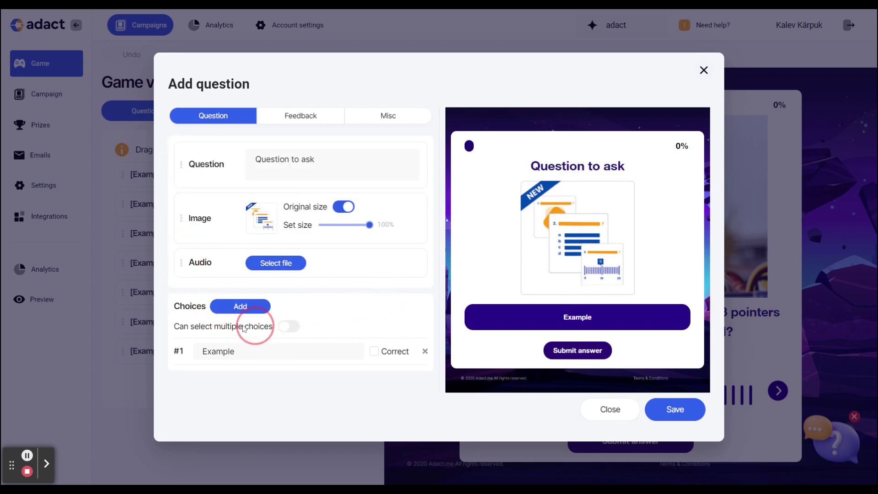
{"action": "left_click", "coordinate": [241, 306]}
{"action": "left_click", "coordinate": [239, 300]}
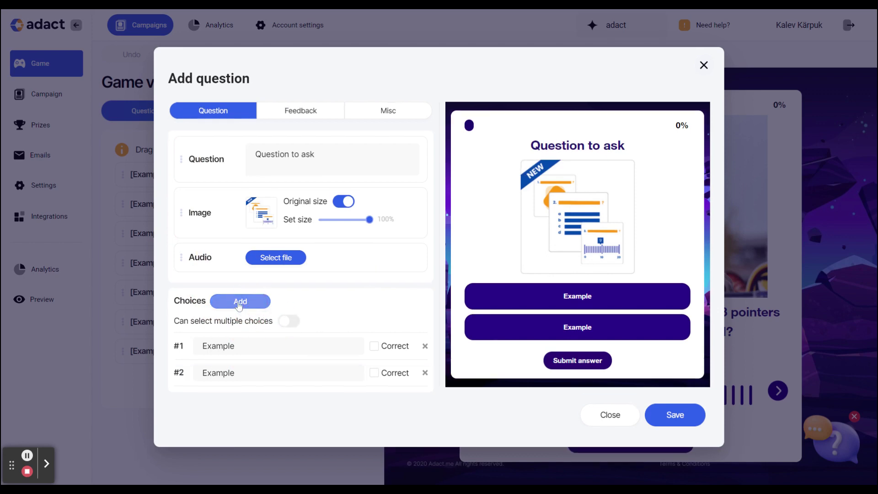
{"action": "left_click", "coordinate": [288, 313]}
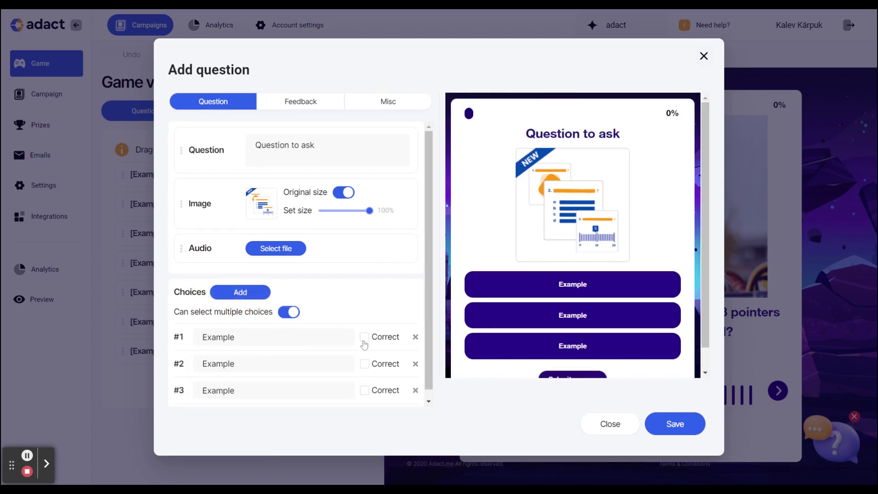
{"action": "left_click", "coordinate": [365, 337]}
{"action": "left_click", "coordinate": [365, 365]}
{"action": "left_click", "coordinate": [291, 313]}
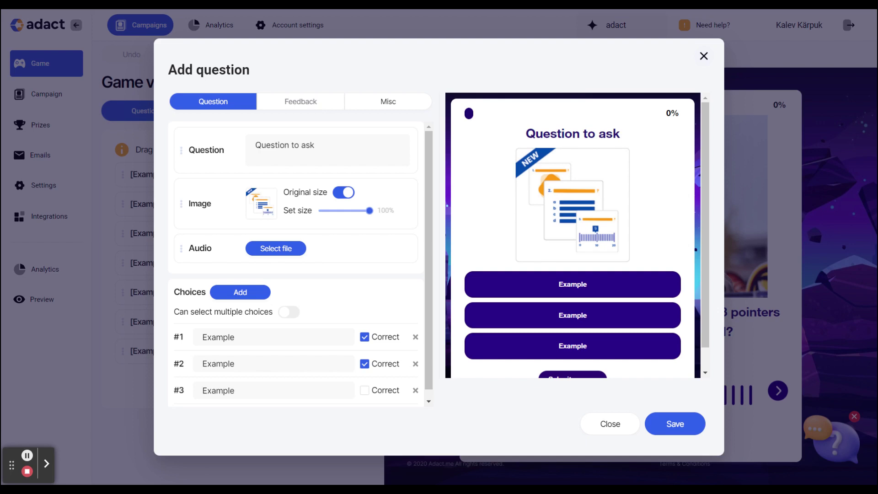
Switch on feedback titled 'This answer was correct!' with an image shown.
{"action": "left_click", "coordinate": [316, 103]}
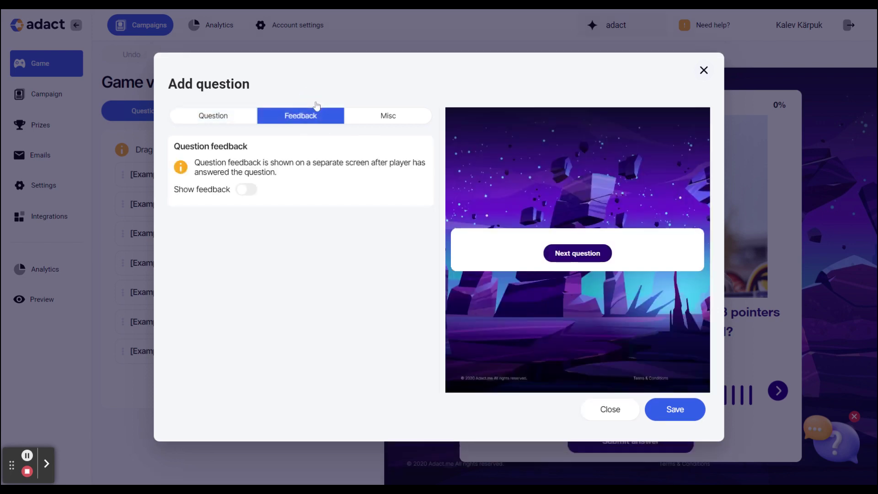
{"action": "left_click", "coordinate": [252, 192]}
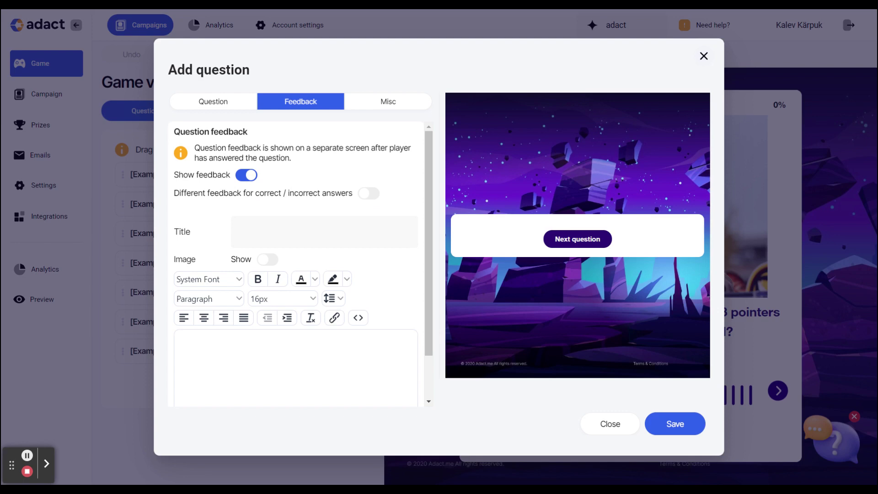
{"action": "left_click", "coordinate": [324, 232]}
{"action": "type", "text": "This "}
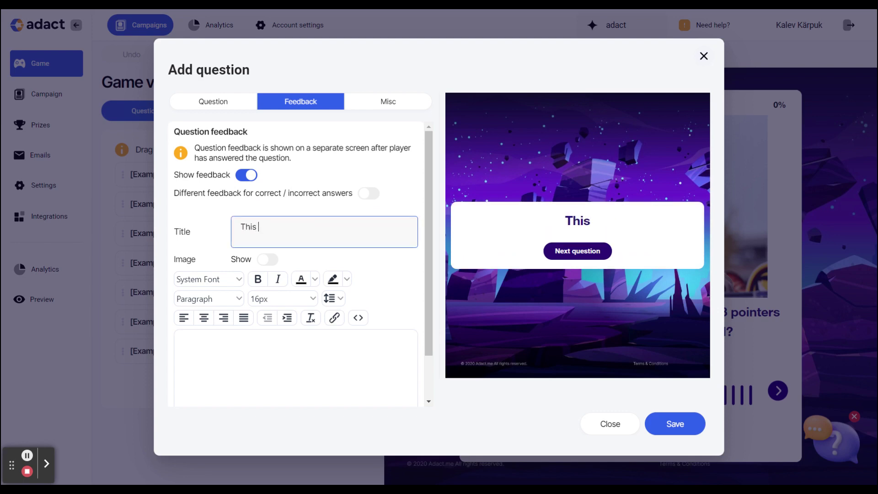
{"action": "type", "text": "answer was correct!"}
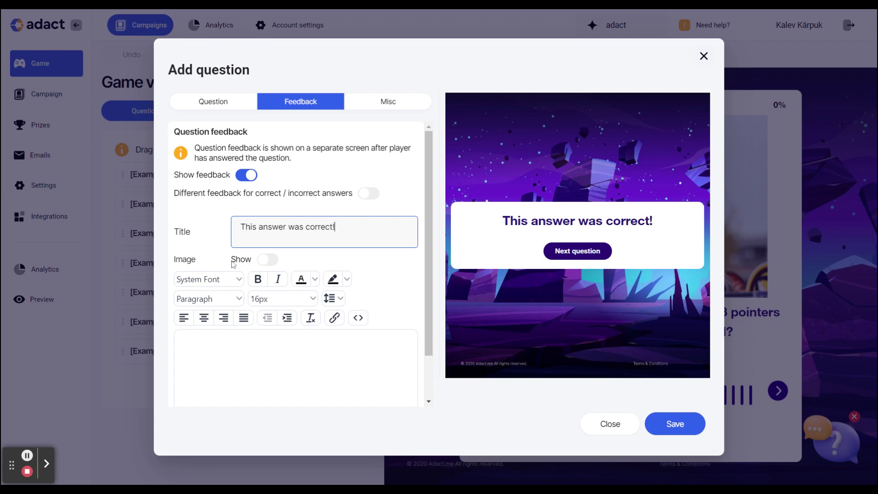
{"action": "left_click", "coordinate": [267, 260]}
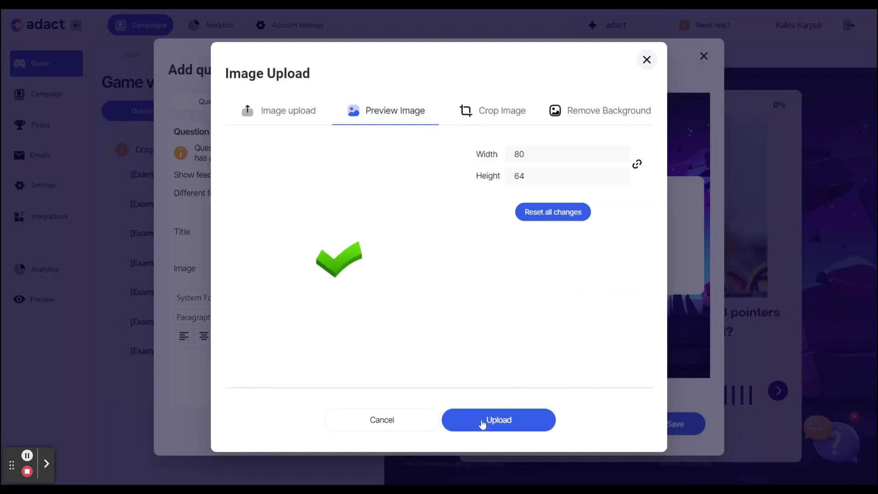
Upload the checkmark image and add a 12px line 'Why this answer was correct'.
{"action": "left_click", "coordinate": [482, 420]}
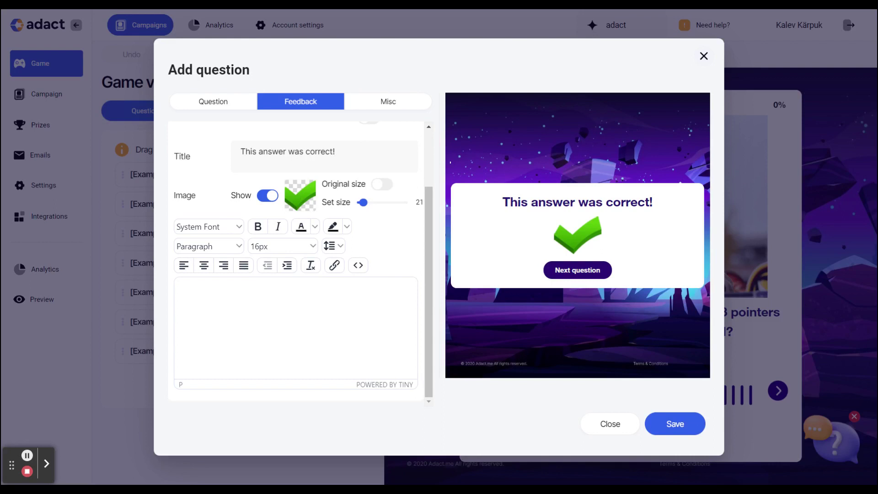
{"action": "type", "text": "Why thi"}
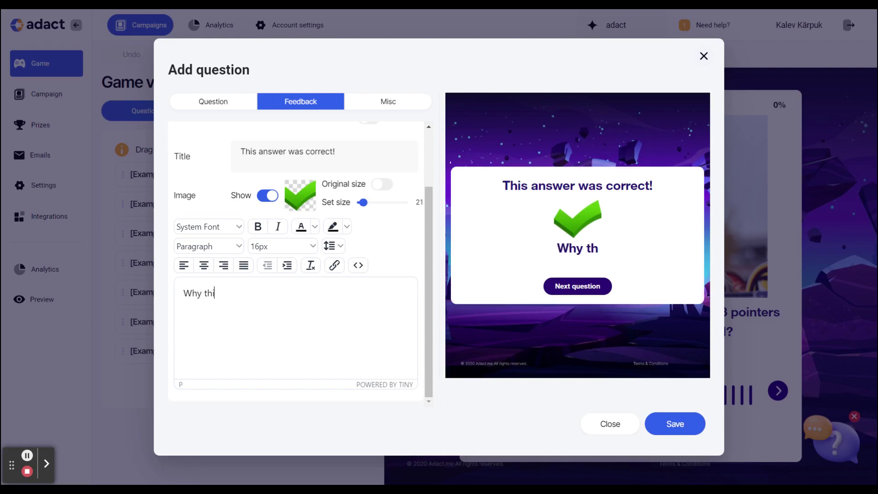
{"action": "type", "text": "s answer was correct"}
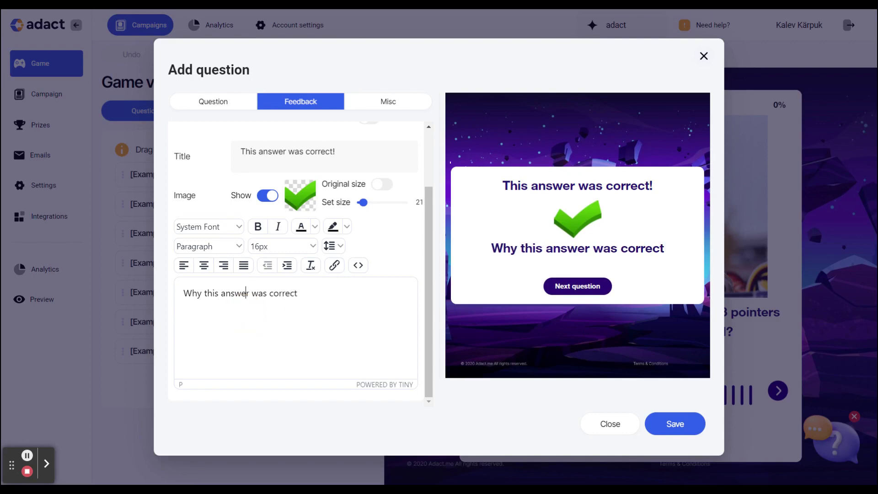
{"action": "triple_click", "coordinate": [247, 293]}
{"action": "left_click", "coordinate": [282, 246]}
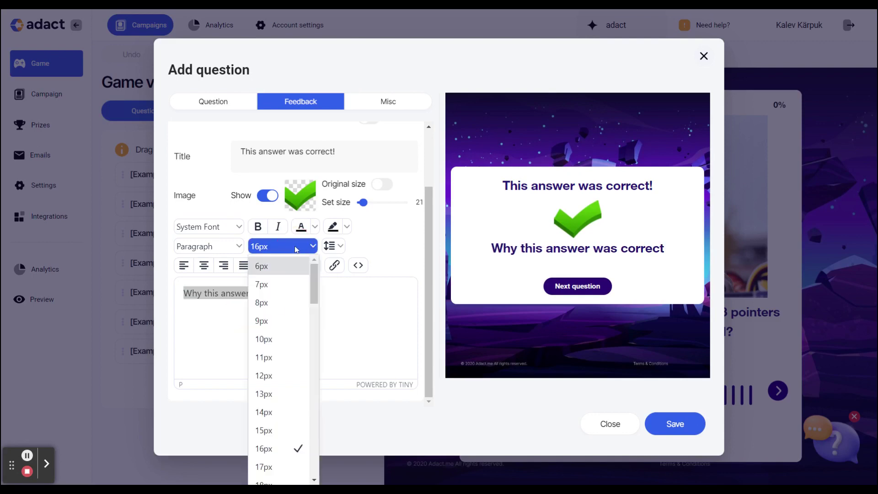
{"action": "left_click", "coordinate": [277, 376]}
{"action": "left_click", "coordinate": [276, 296]}
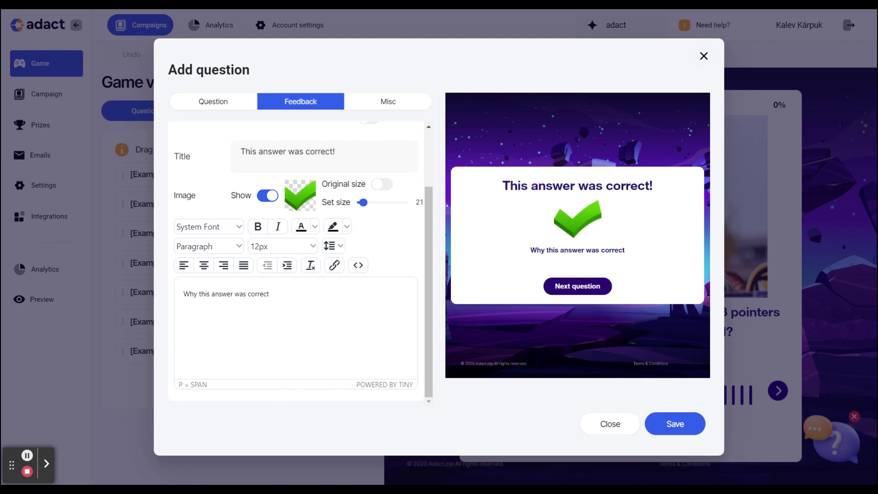
Enable different feedback for correct and incorrect answers.
{"action": "scroll", "coordinate": [348, 333], "scroll_direction": "up", "scroll_amount": 3}
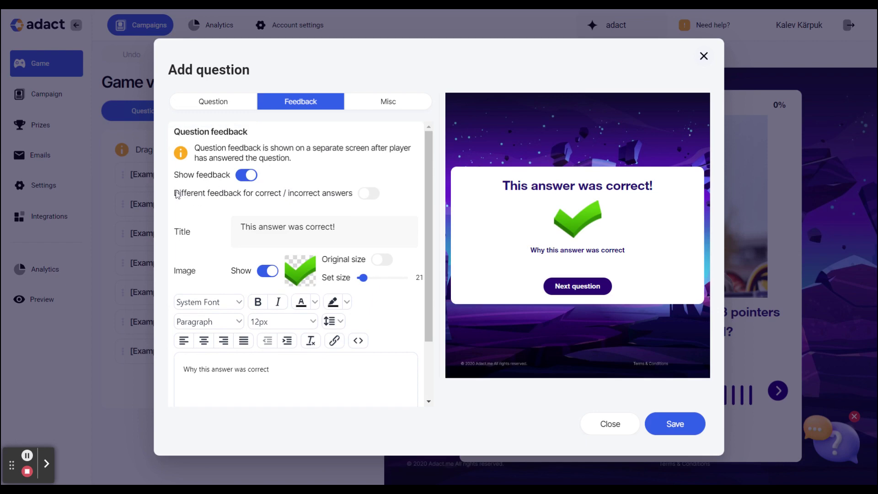
{"action": "left_click_drag", "start_coordinate": [175, 193], "coordinate": [357, 199]}
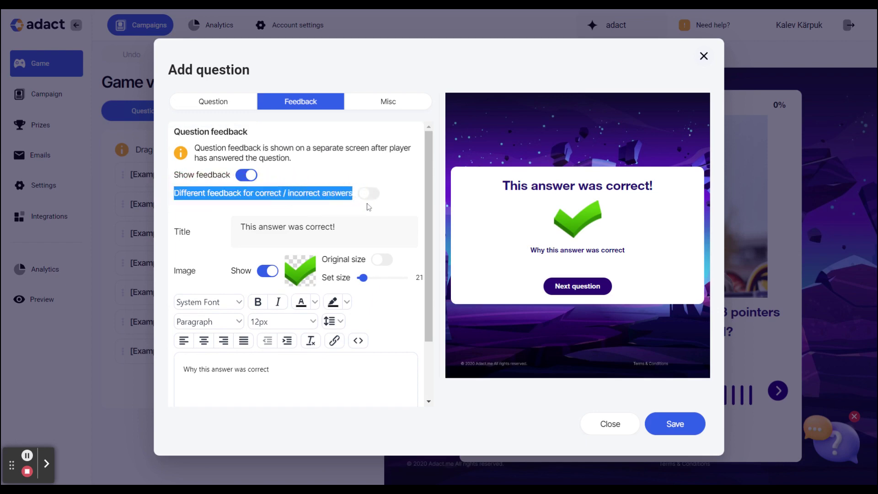
{"action": "left_click", "coordinate": [373, 195]}
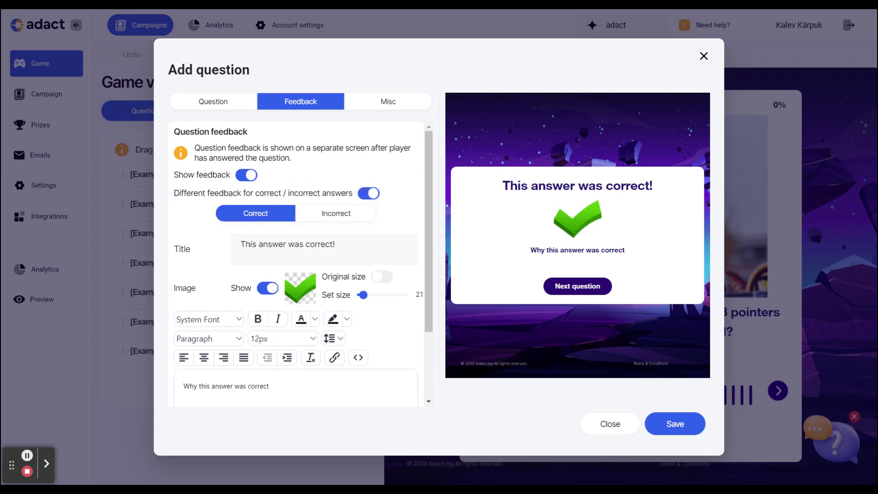
Set the incorrect-answer feedback to 'This answer was Incorrect!' with a NO image and explanation.
{"action": "left_click", "coordinate": [328, 212]}
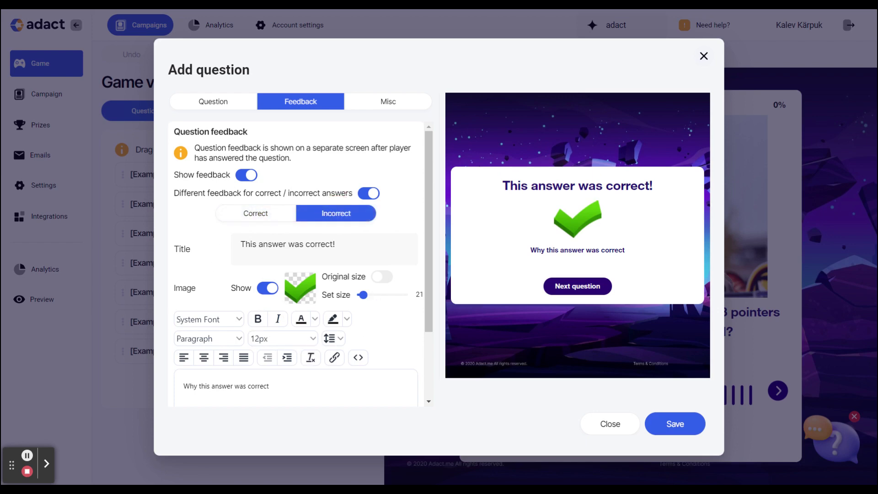
{"action": "double_click", "coordinate": [318, 244]}
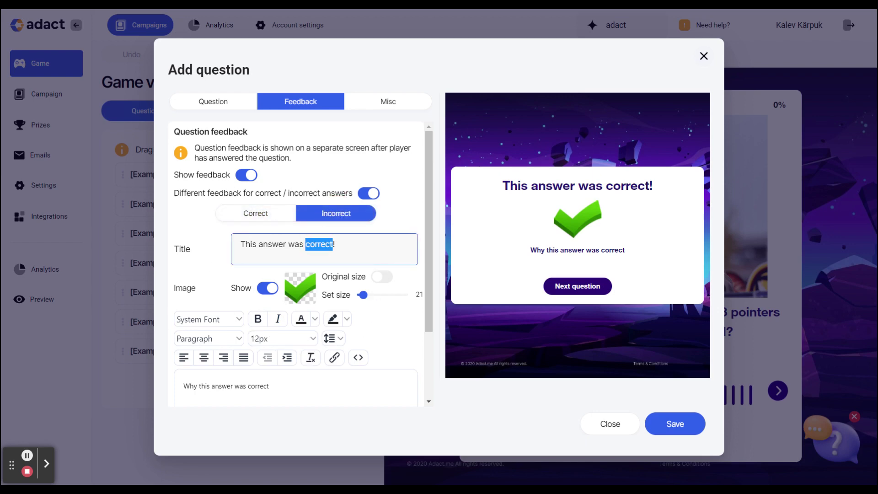
{"action": "left_click", "coordinate": [390, 332]}
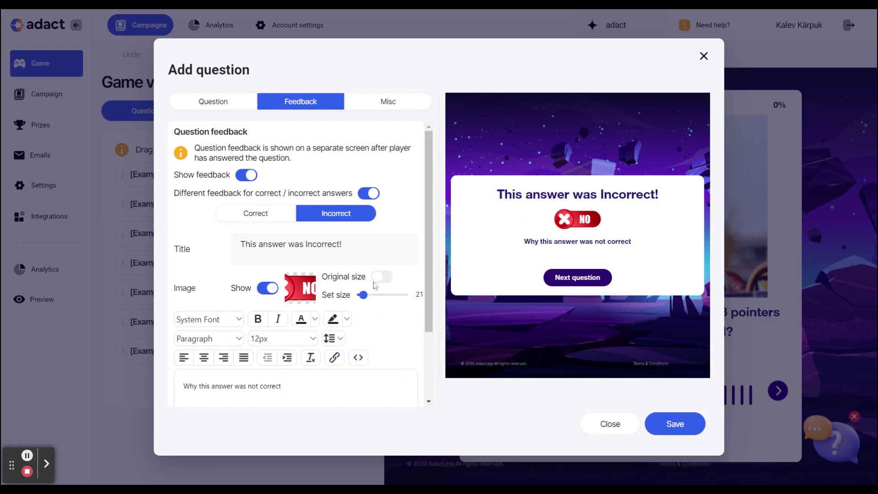
{"action": "left_click", "coordinate": [373, 108]}
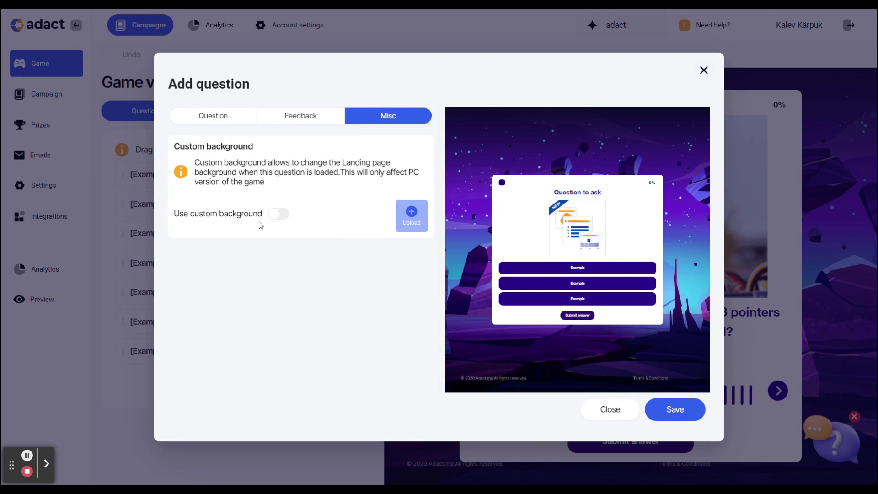
Give the question a custom beach-photo background and save it to the question list.
{"action": "left_click", "coordinate": [280, 215]}
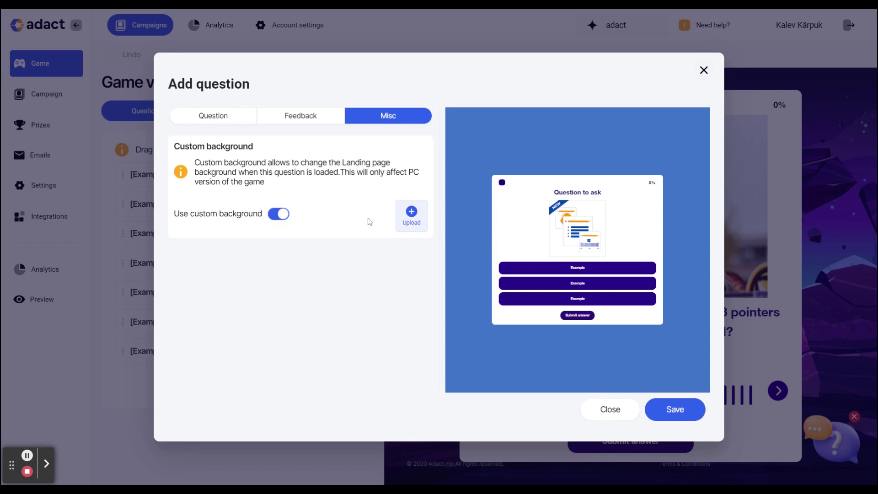
{"action": "left_click", "coordinate": [412, 219]}
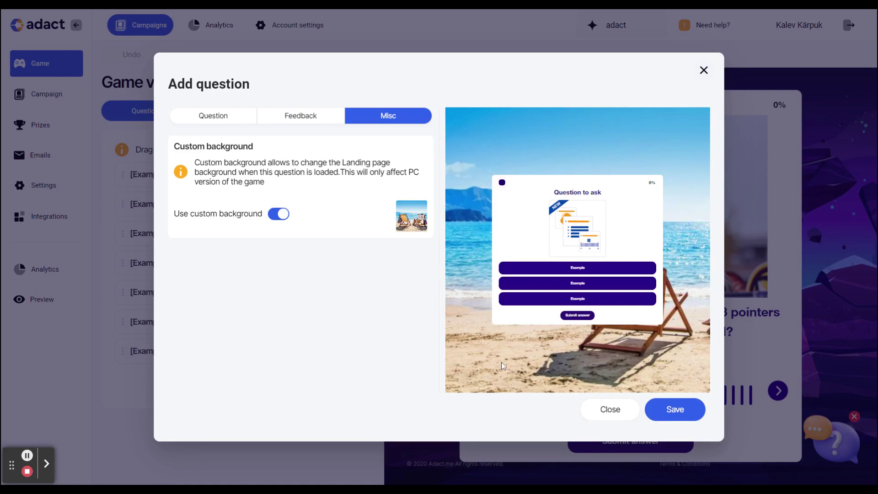
{"action": "key", "text": "Return"}
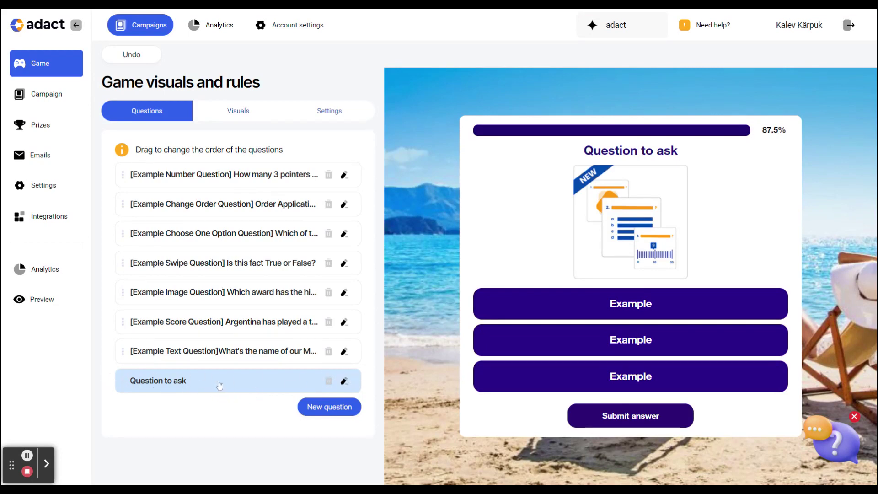
Move 'Question to ask' to the top of the question order.
{"action": "left_click", "coordinate": [221, 175]}
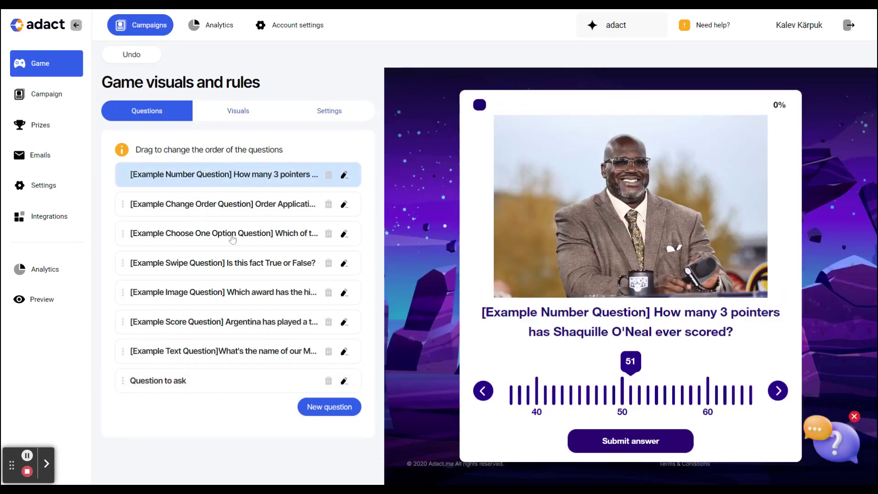
{"action": "left_click", "coordinate": [232, 239]}
{"action": "left_click", "coordinate": [234, 294]}
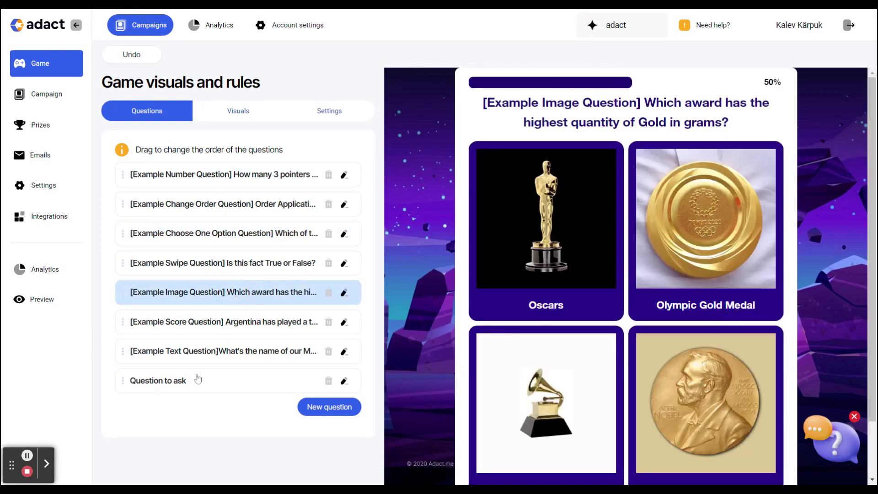
{"action": "left_click", "coordinate": [198, 380]}
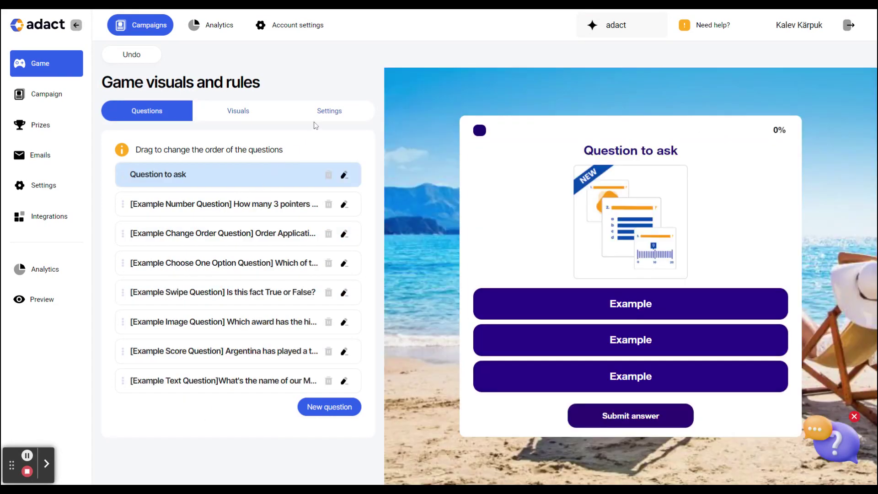
{"action": "left_click", "coordinate": [326, 110]}
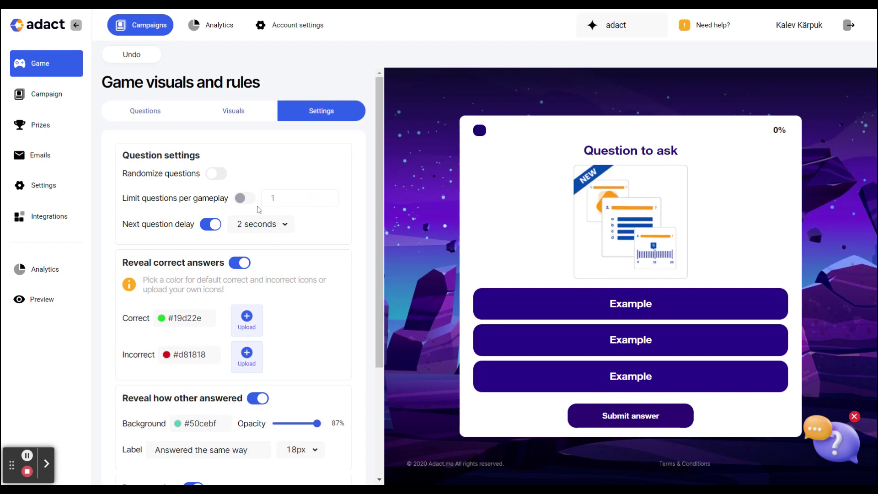
Scroll the Settings panel and briefly highlight the Reveal correct answers heading.
{"action": "mouse_move", "coordinate": [380, 96]}
{"action": "left_mouse_down"}
{"action": "mouse_move", "coordinate": [374, 212]}
{"action": "mouse_move", "coordinate": [378, 98]}
{"action": "left_mouse_up"}
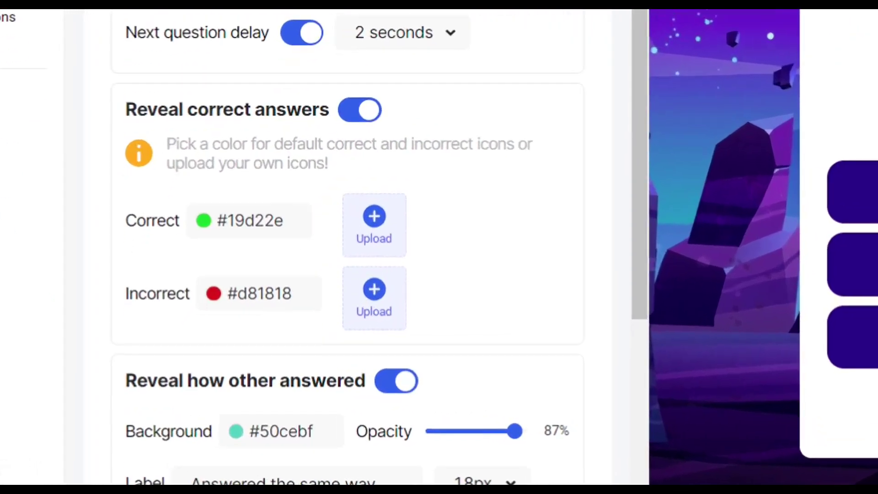
{"action": "left_click_drag", "start_coordinate": [123, 260], "coordinate": [253, 262]}
{"action": "left_click", "coordinate": [442, 131]}
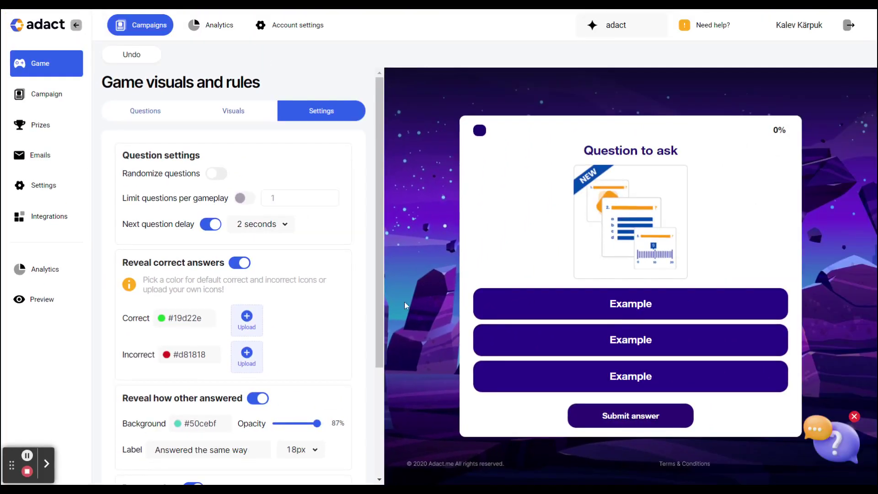
Test an answer in the preview, then switch off Reveal correct answers.
{"action": "left_click", "coordinate": [680, 310]}
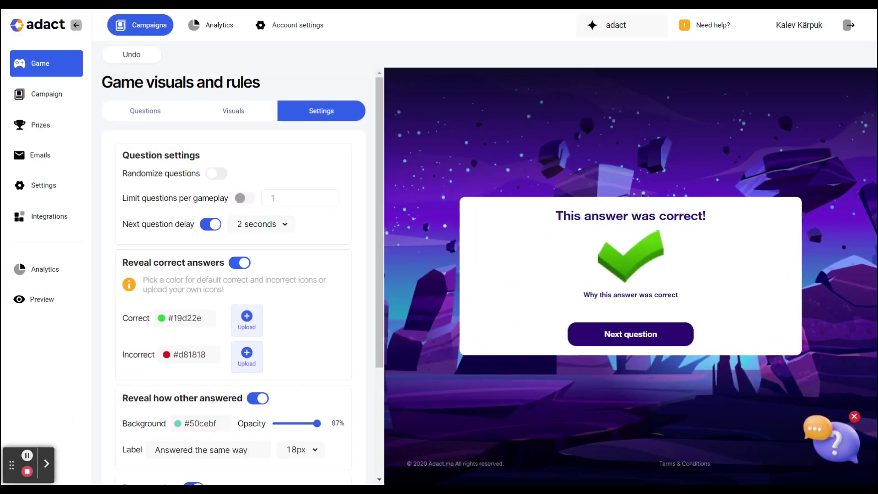
{"action": "left_click", "coordinate": [624, 334]}
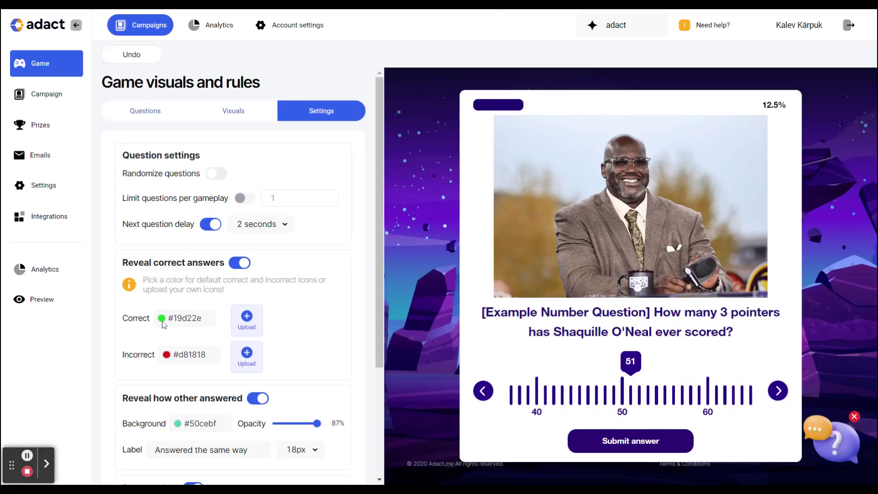
{"action": "left_click", "coordinate": [239, 262]}
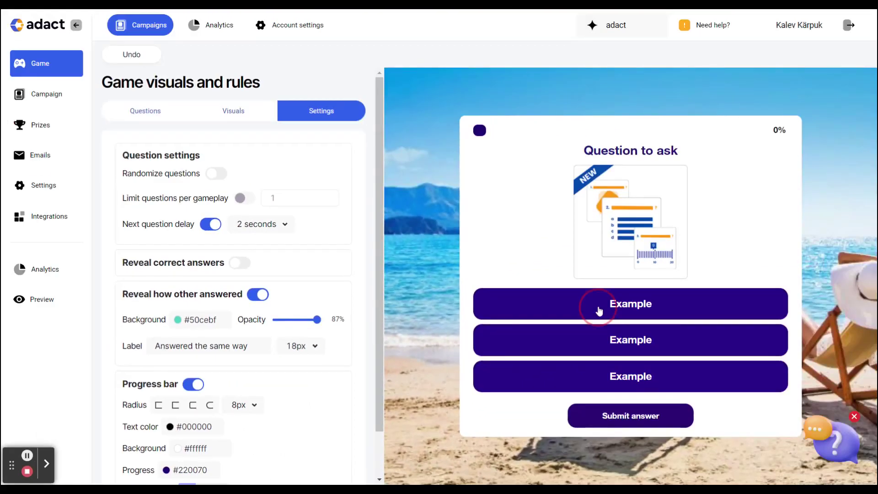
Test the preview by submitting the first answer, then a slider answer of 7.
{"action": "left_click", "coordinate": [598, 309]}
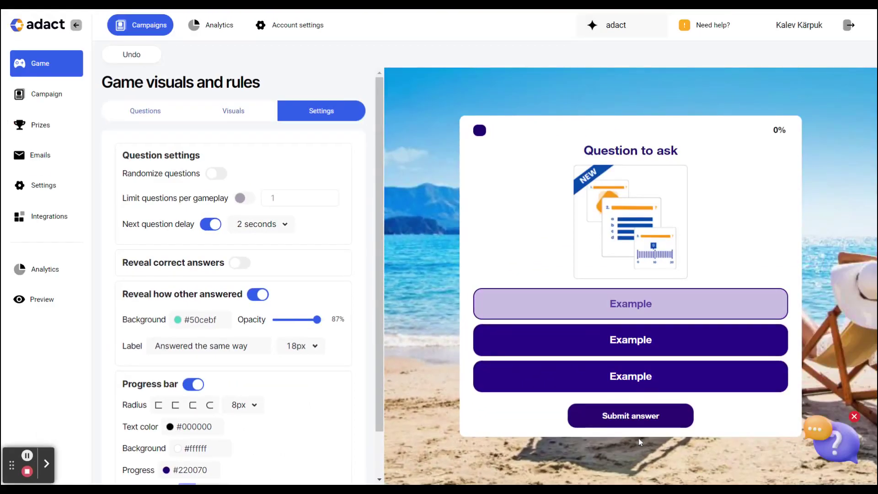
{"action": "left_click", "coordinate": [616, 419]}
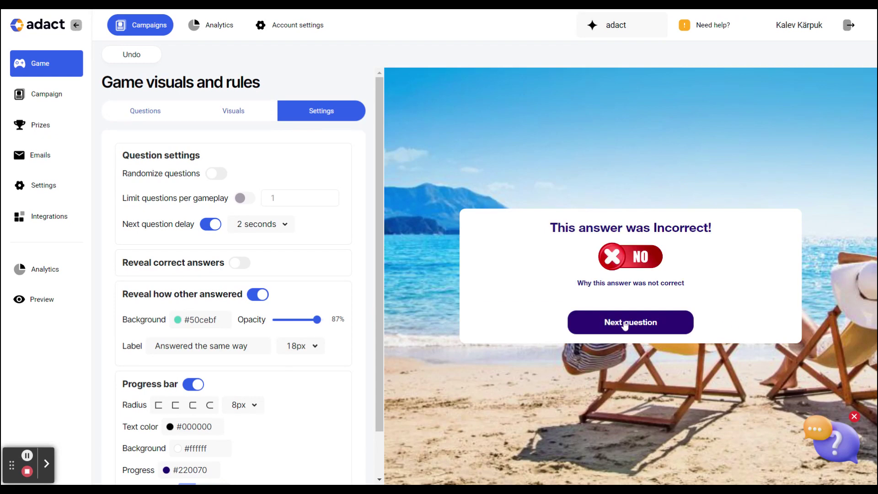
{"action": "left_click", "coordinate": [624, 326]}
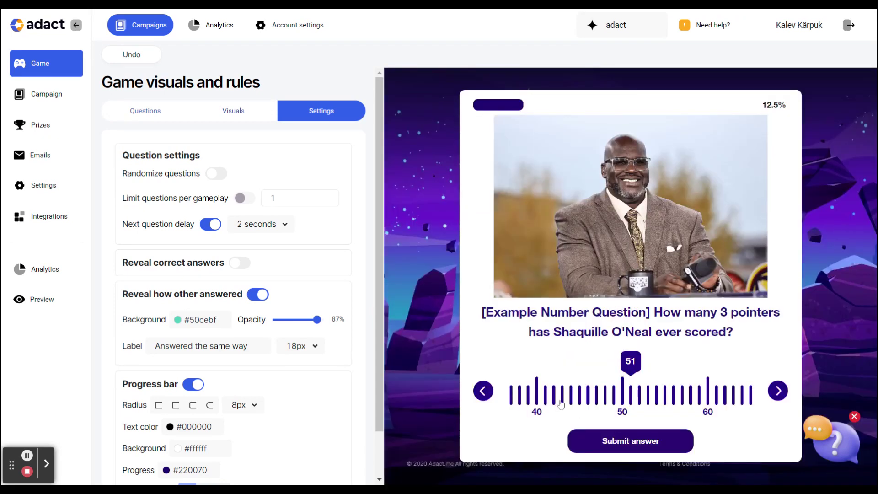
{"action": "left_click_drag", "start_coordinate": [549, 404], "coordinate": [770, 396]}
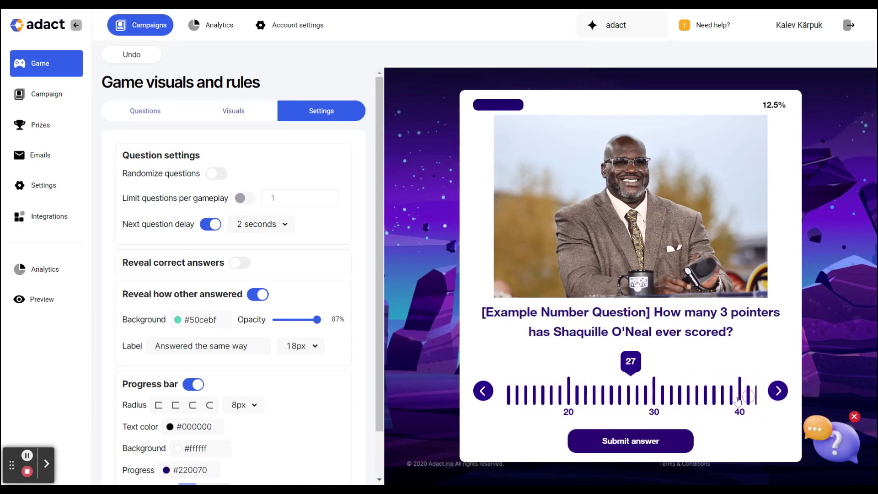
{"action": "left_click_drag", "start_coordinate": [564, 396], "coordinate": [722, 392]}
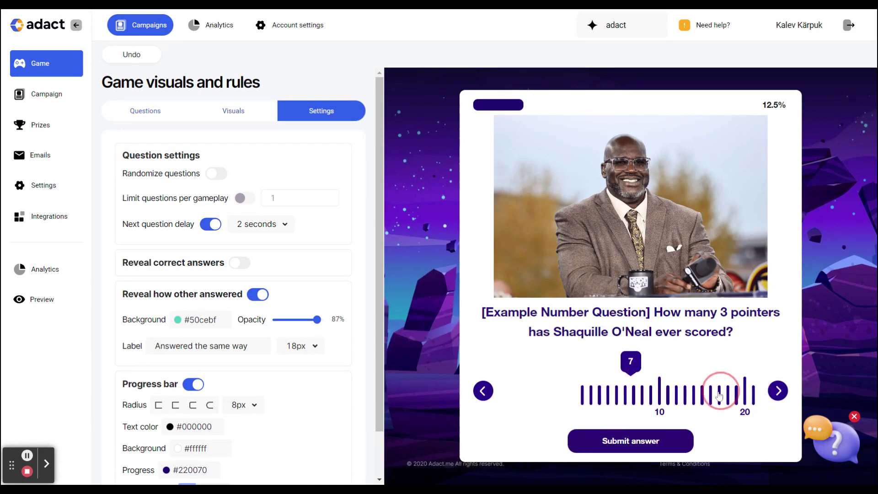
{"action": "left_click", "coordinate": [638, 442]}
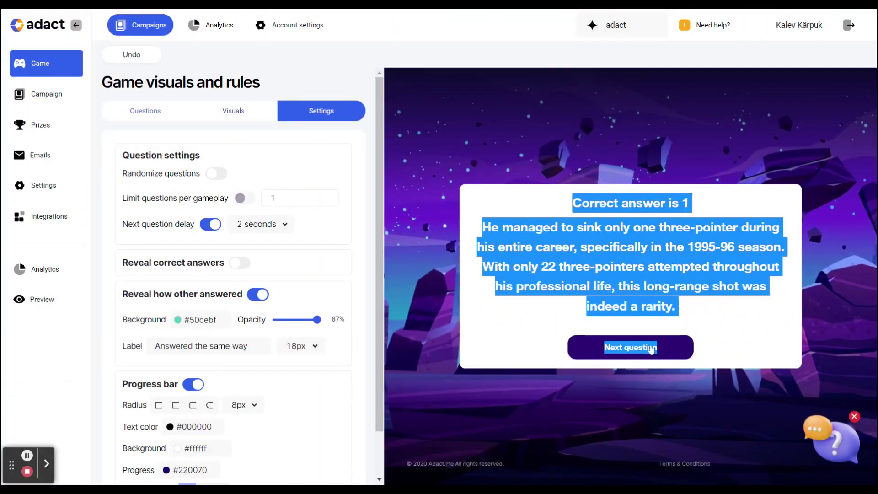
Check the answered-the-same-way label text, then switch off Reveal how other answered.
{"action": "triple_click", "coordinate": [163, 349]}
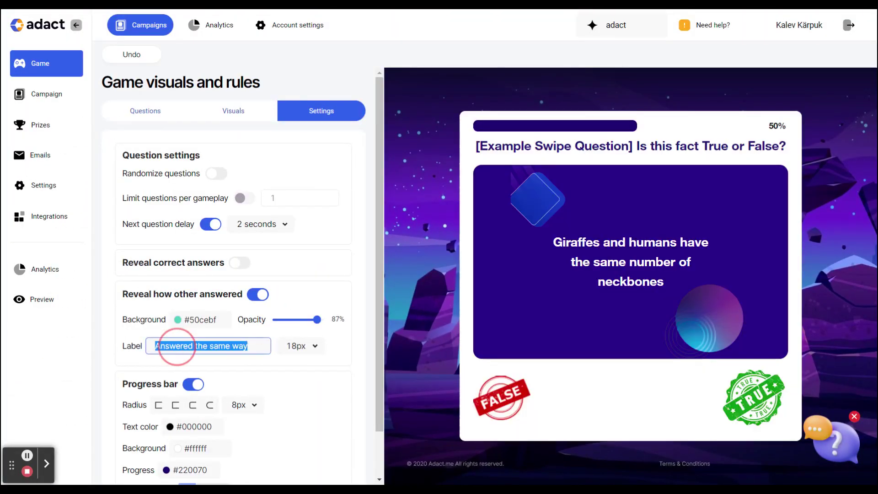
{"action": "left_click", "coordinate": [196, 346]}
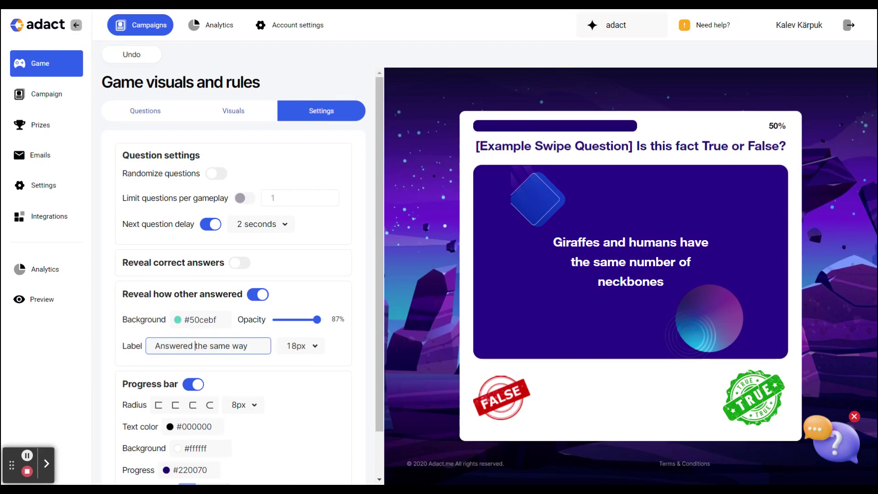
{"action": "left_click", "coordinate": [260, 295]}
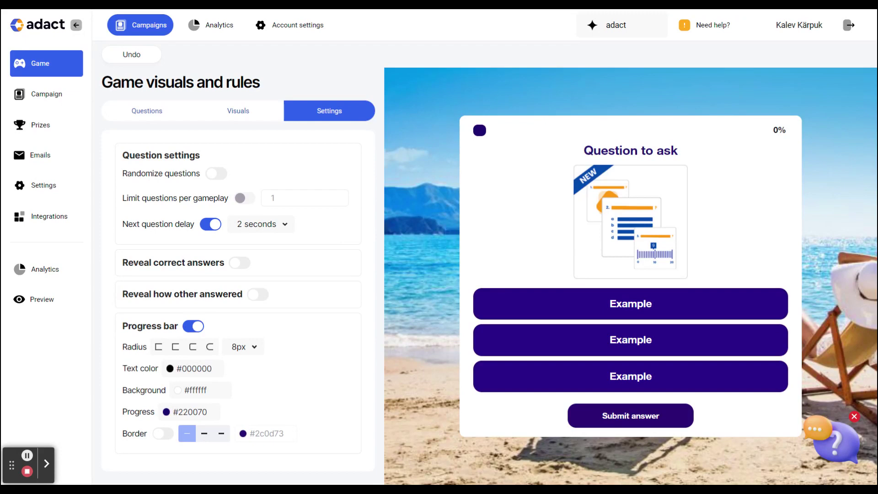
Switch off the Progress bar toggle in Settings.
{"action": "left_click", "coordinate": [193, 326]}
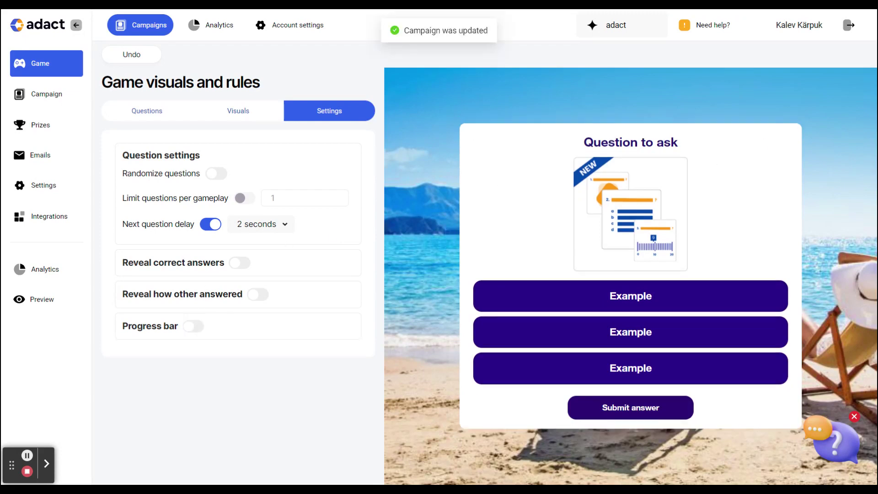
Turn on Randomize questions and Limit questions per gameplay, setting the limit to 5.
{"action": "left_click", "coordinate": [218, 178]}
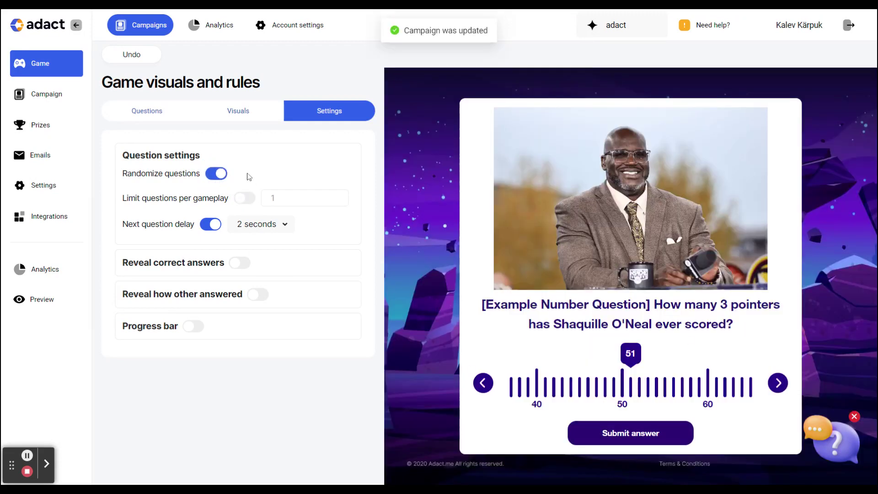
{"action": "left_click", "coordinate": [249, 202]}
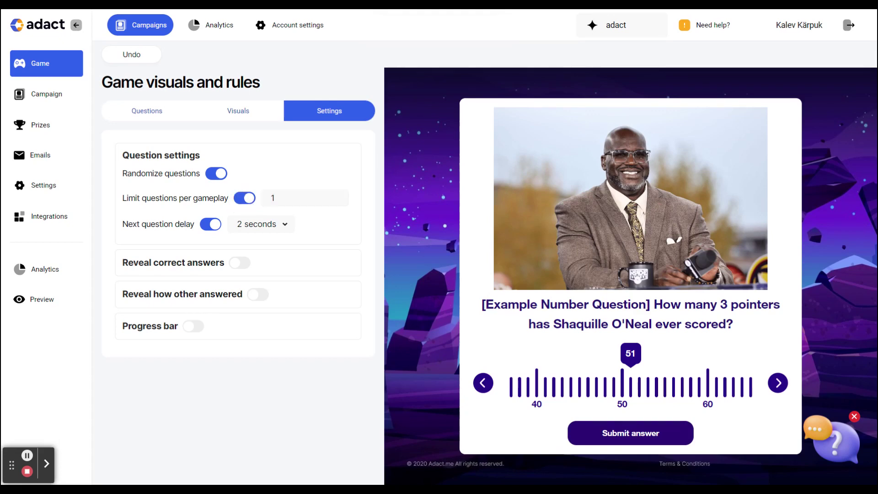
{"action": "double_click", "coordinate": [262, 197]}
{"action": "left_click", "coordinate": [289, 177]}
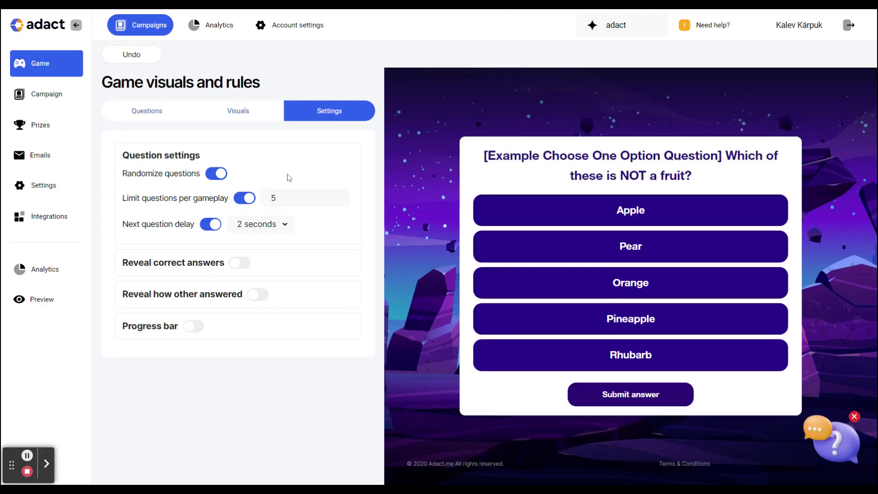